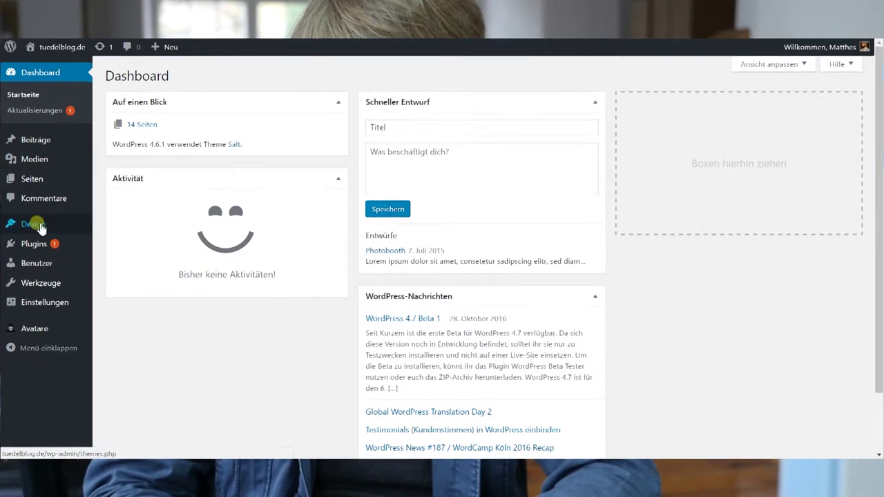
# Go to Design > Themes to list the six installed themes, with Salt active
pyautogui.moveTo(41, 232)
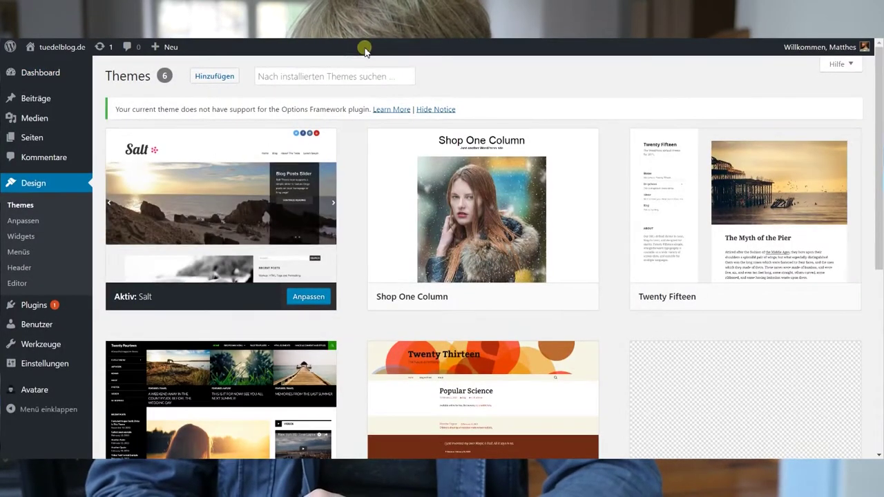
pyautogui.moveTo(251, 132)
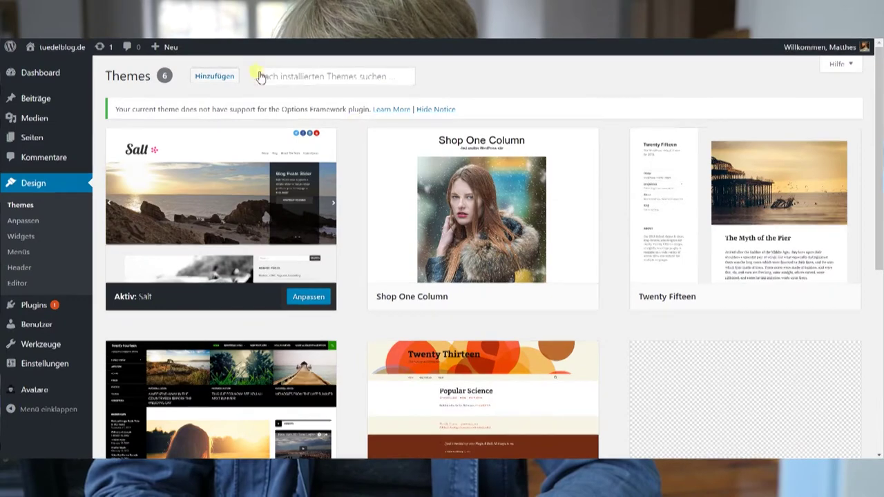
pyautogui.click(222, 78)
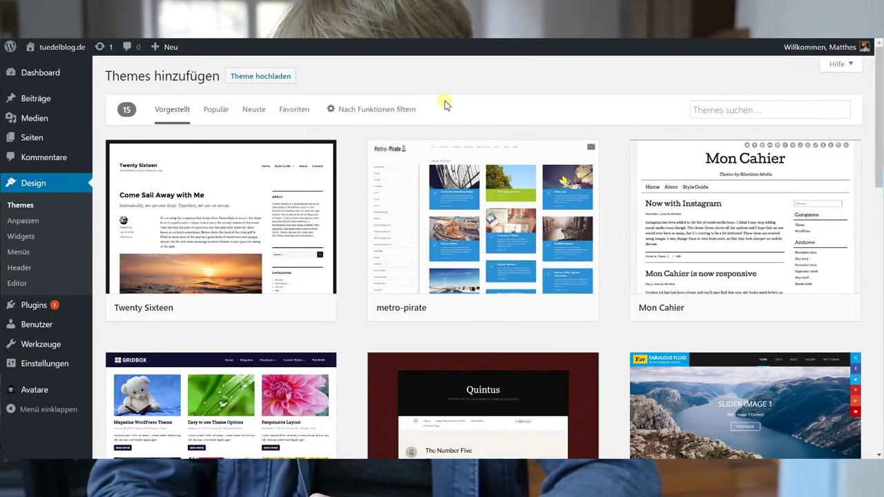
# Browse the add-themes catalogue, preview the Afterlight theme, then close the preview
pyautogui.scroll(-2, 485, 224)
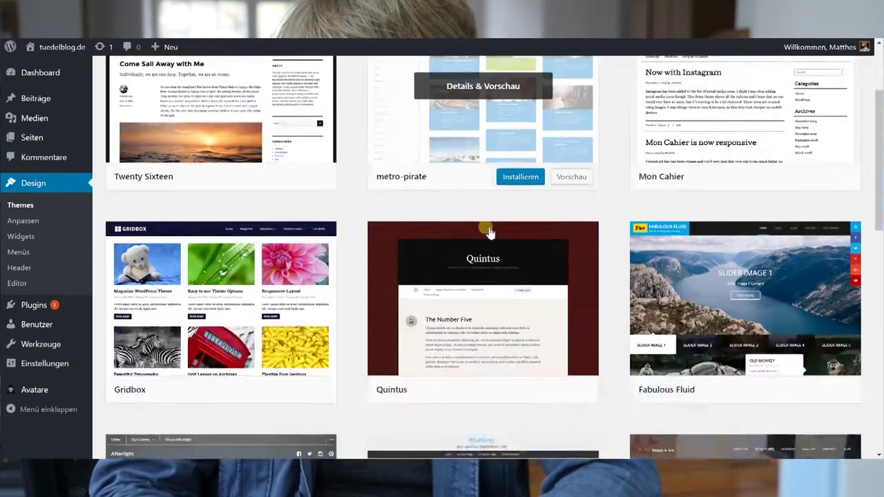
pyautogui.scroll(-3, 488, 233)
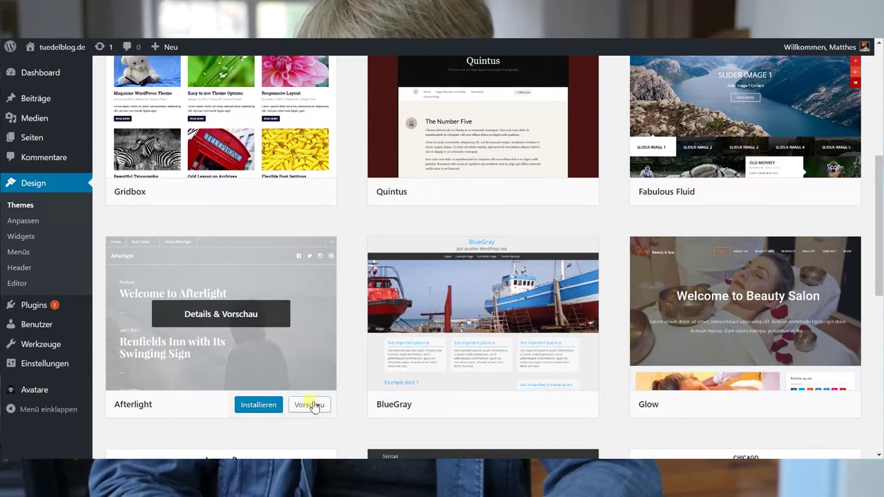
pyautogui.click(310, 406)
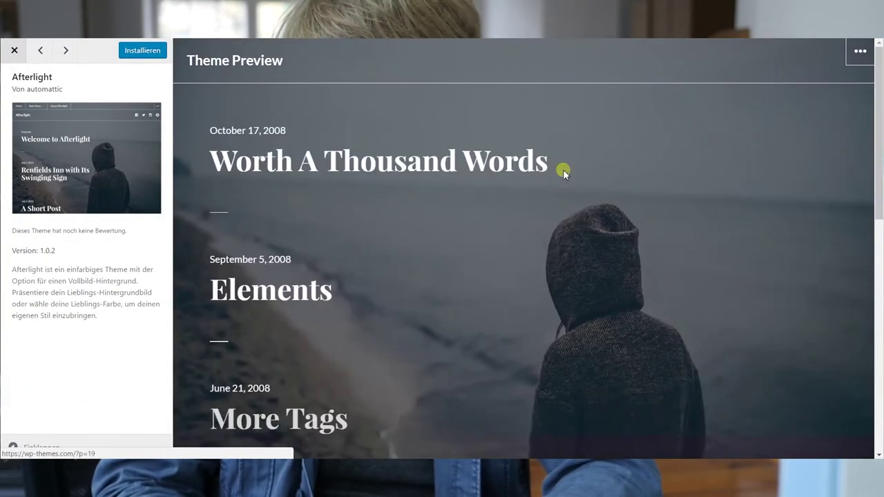
pyautogui.moveTo(873, 102); pyautogui.dragTo(862, 49)
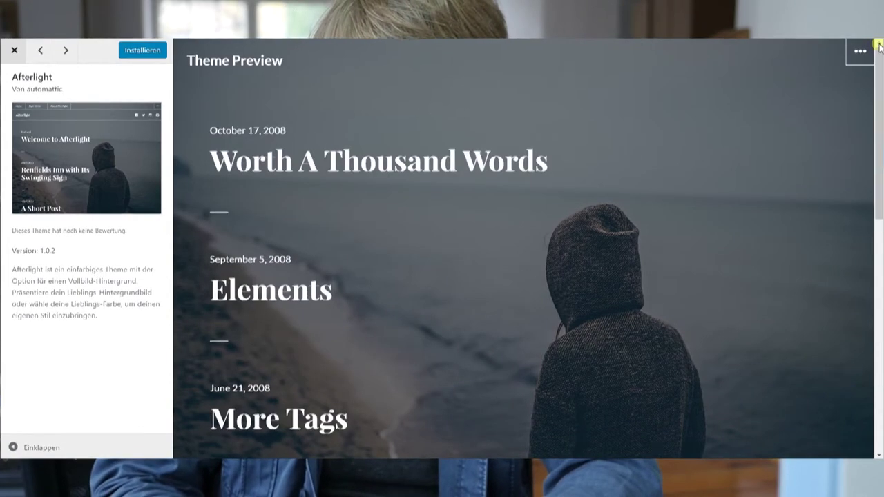
pyautogui.press('Escape')
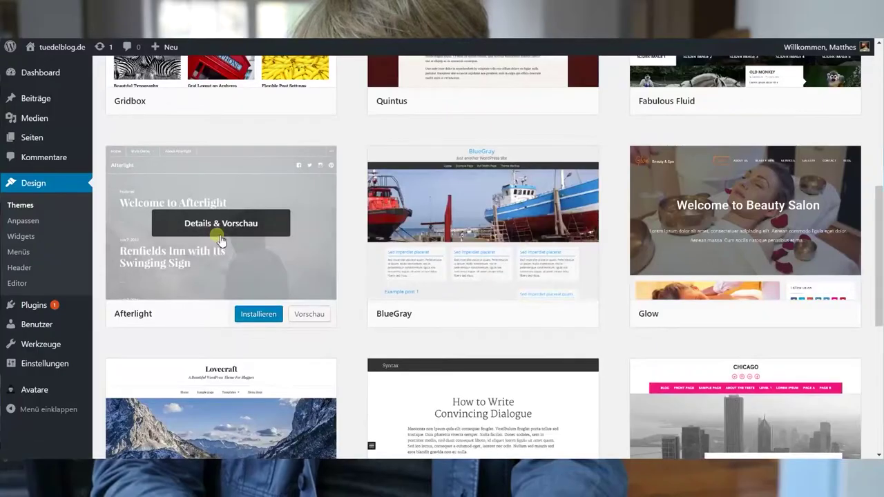
# Install the Afterlight theme and activate it as the site's theme
pyautogui.click(272, 315)
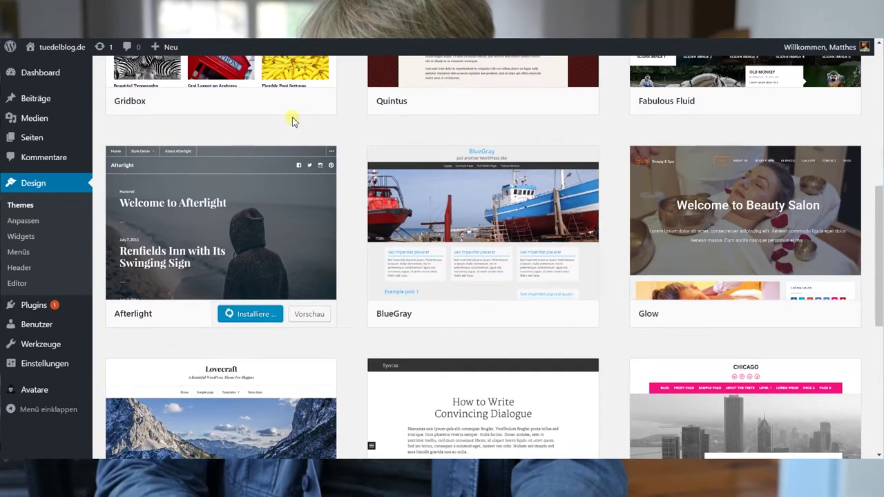
pyautogui.click(254, 321)
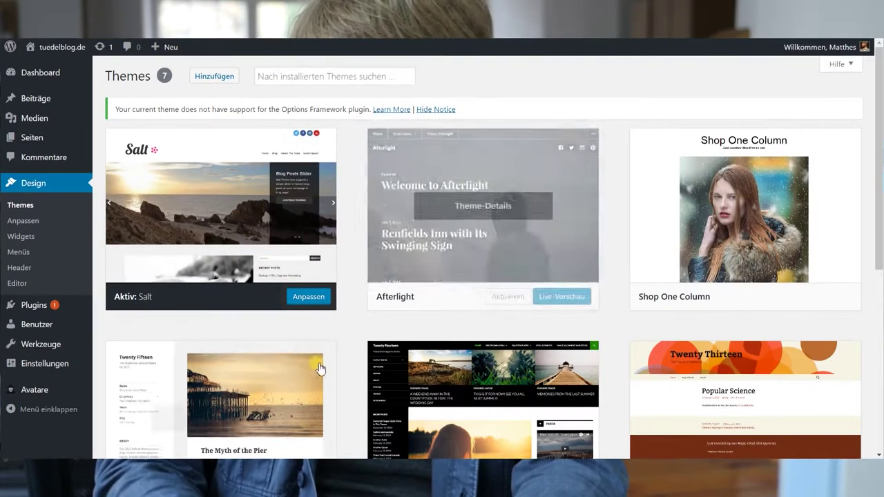
pyautogui.click(510, 298)
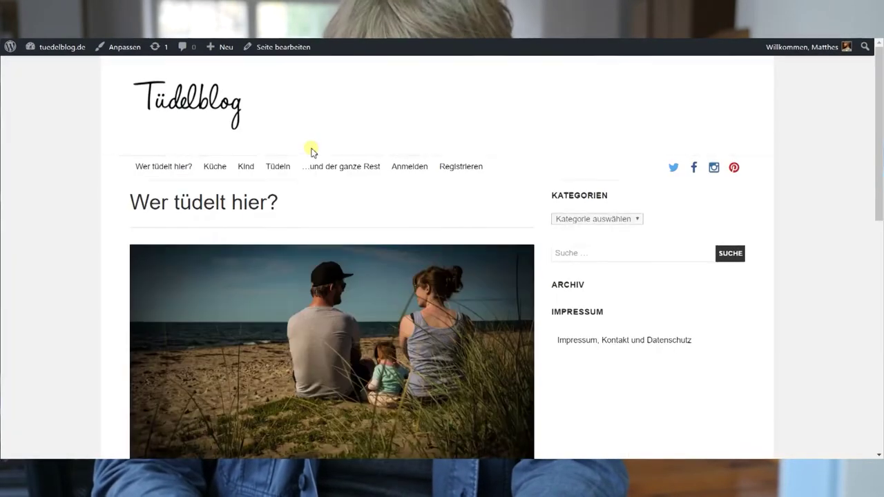
# Check the live blog in Afterlight, then make Salt the active theme again
pyautogui.press('F5')
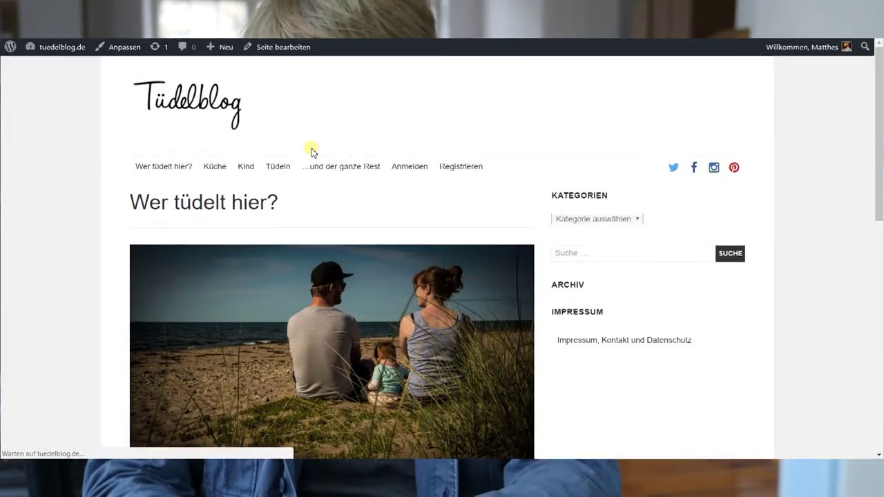
pyautogui.scroll(-15, 634, 172)
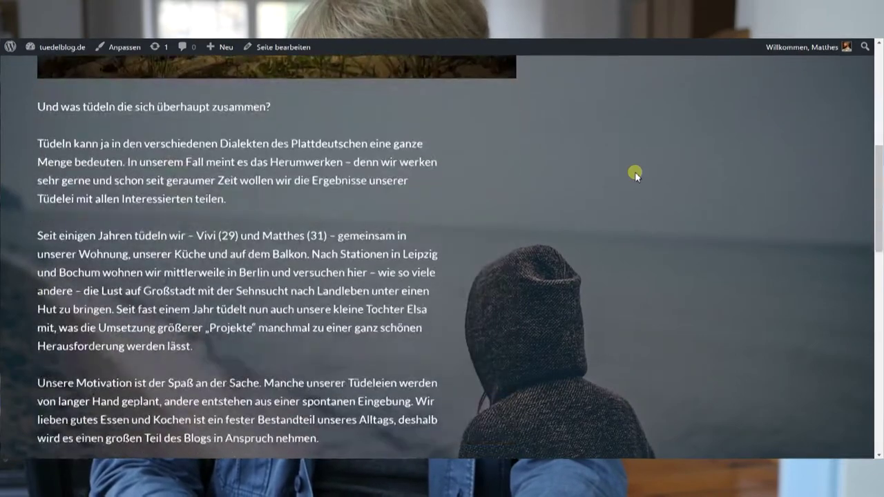
pyautogui.scroll(15, 634, 171)
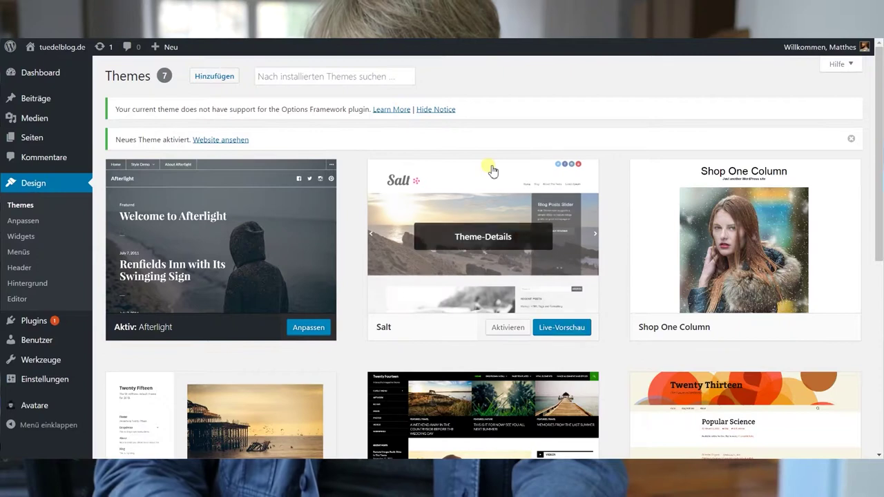
pyautogui.click(509, 330)
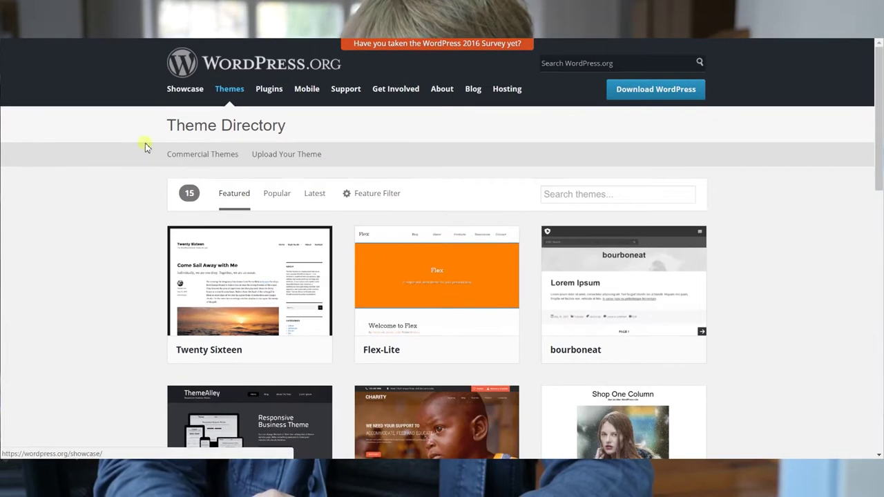
# Find fGeek in the WordPress.org theme directory and download fgeek.1.0.7.zip
pyautogui.scroll(-2, 79, 339)
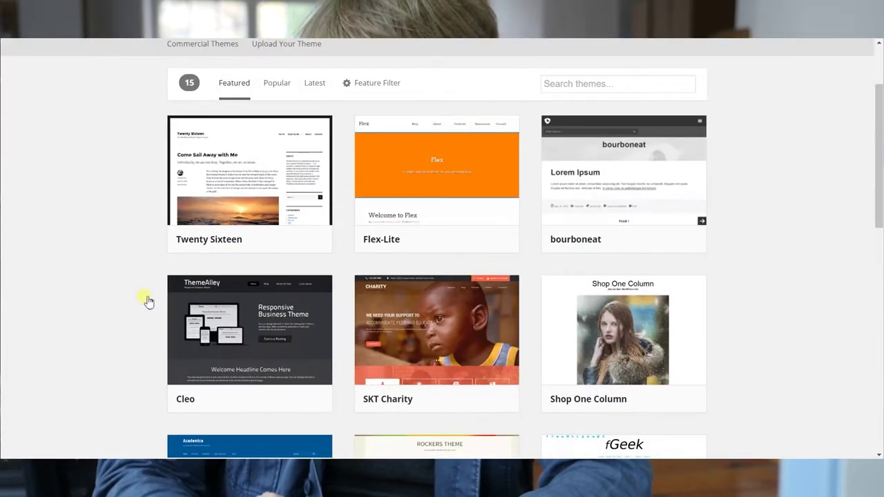
pyautogui.scroll(-2, 754, 229)
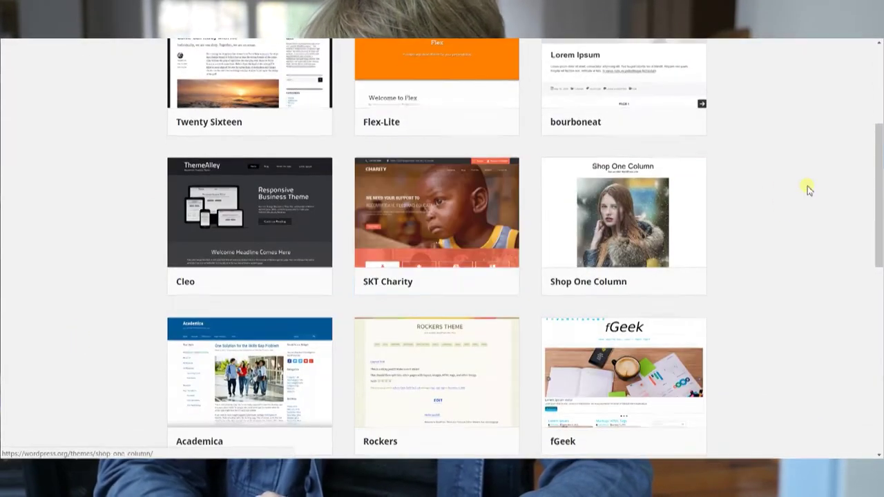
pyautogui.scroll(-2, 757, 212)
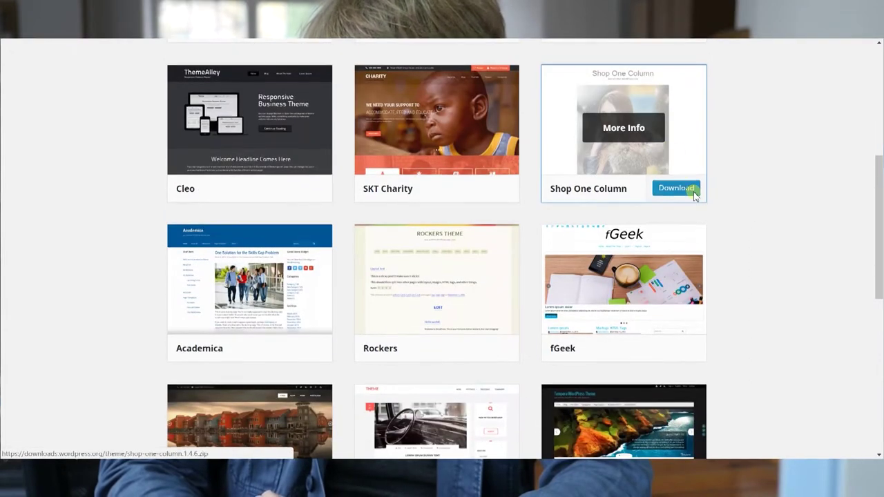
pyautogui.scroll(-1, 753, 219)
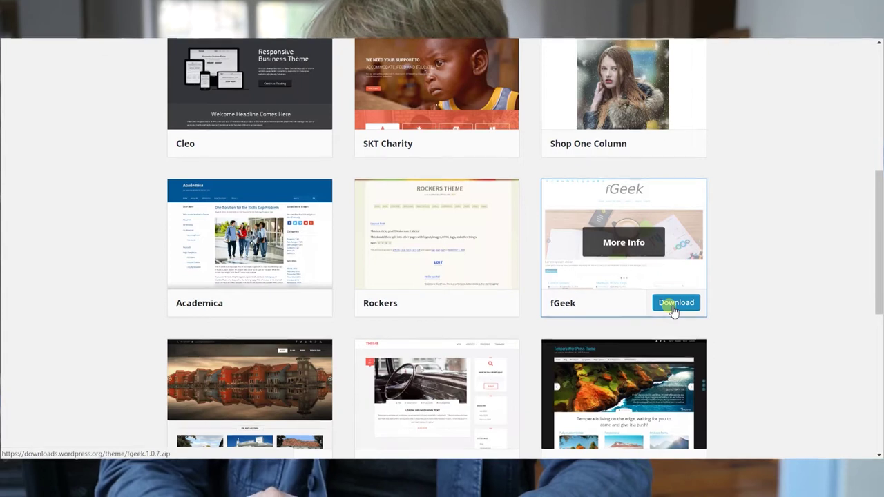
pyautogui.click(672, 306)
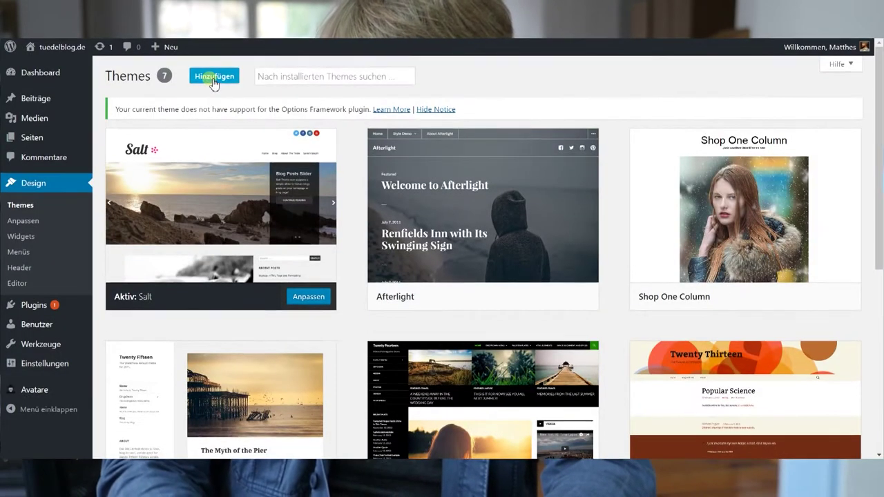
# Open the add-themes catalogue and its Theme hochladen upload panel
pyautogui.click(214, 78)
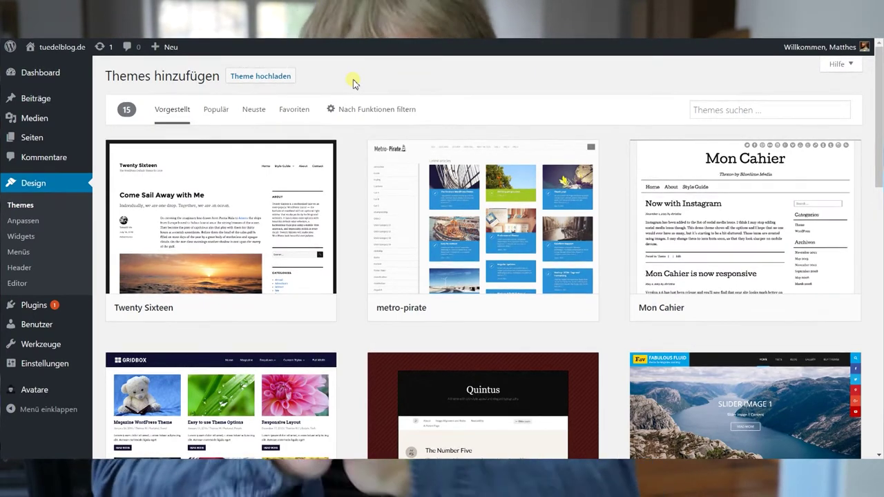
pyautogui.moveTo(325, 151)
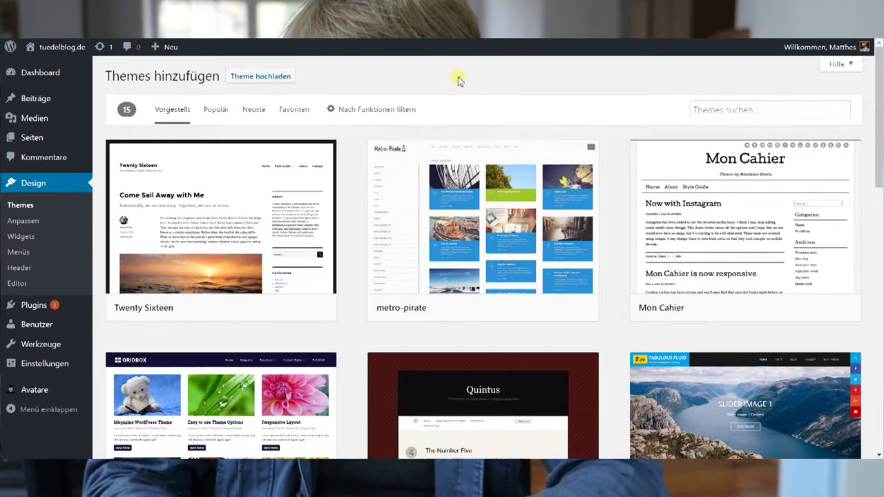
pyautogui.click(280, 77)
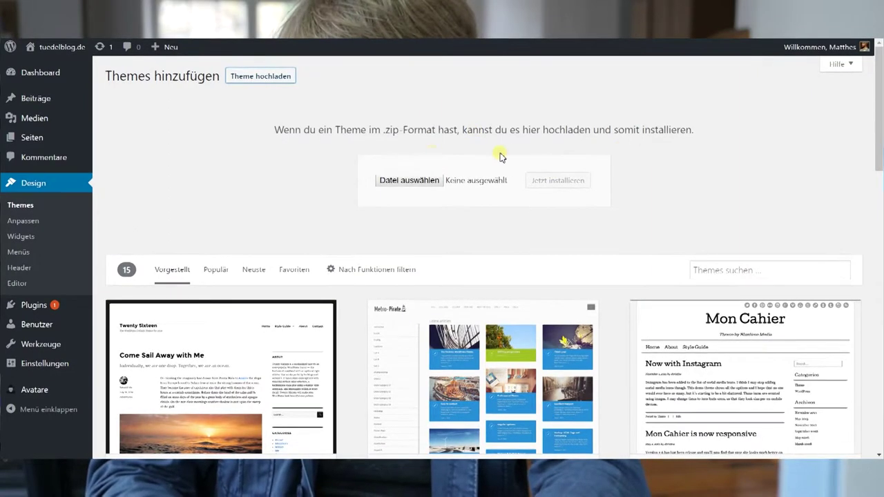
# Upload fgeek.1.0.7.zip from Downloads, install it and activate fGeek
pyautogui.click(429, 182)
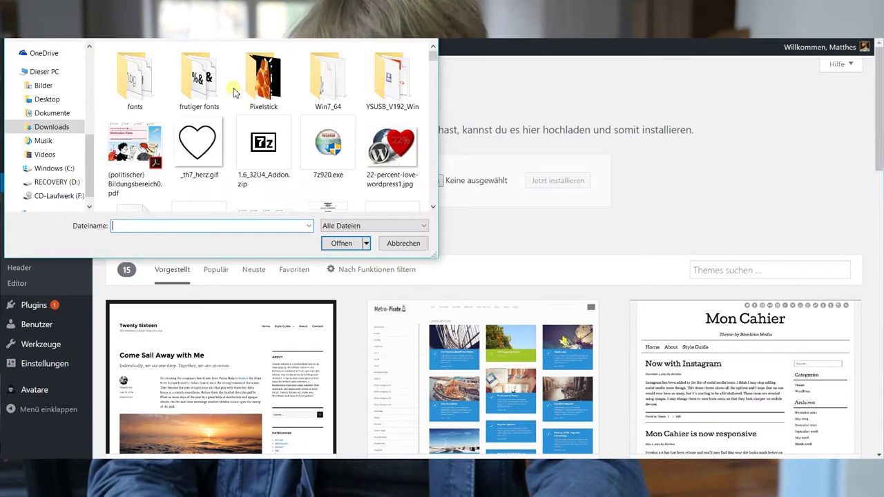
pyautogui.click(329, 143)
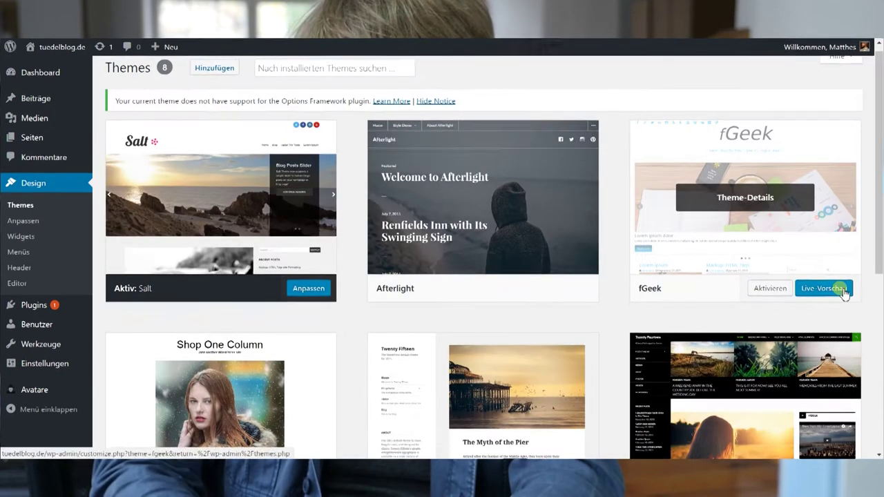
pyautogui.click(780, 292)
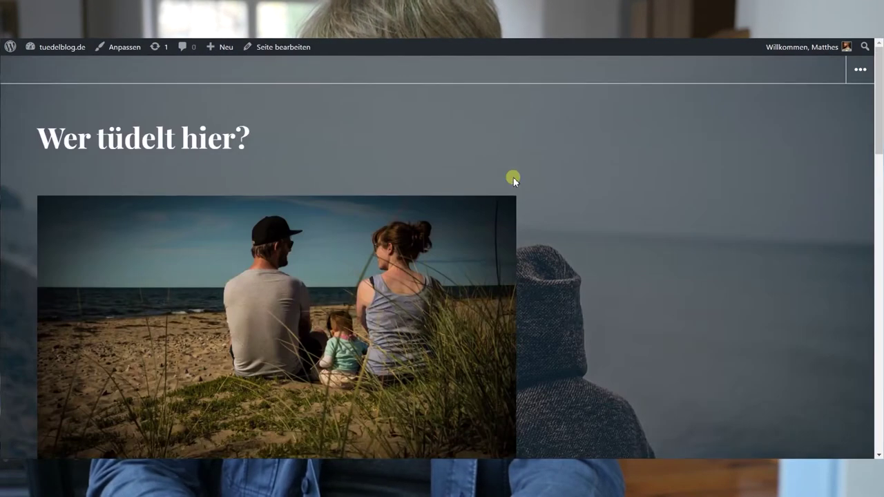
pyautogui.press('F5')
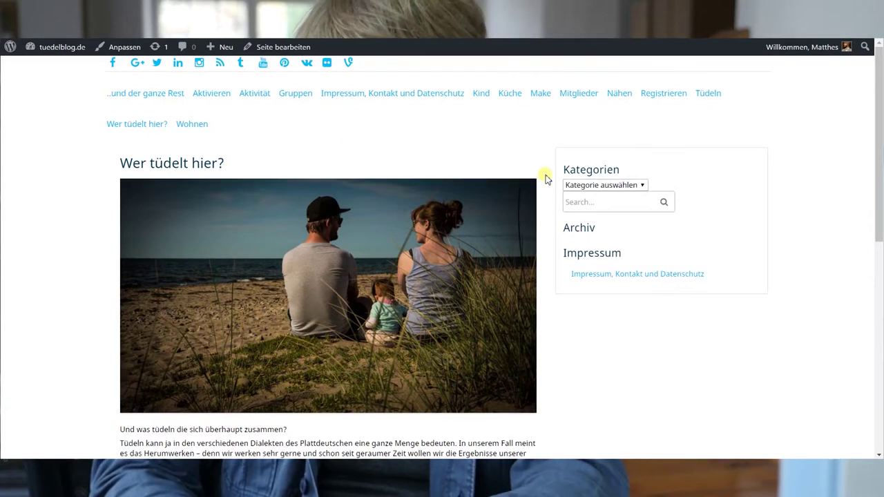
pyautogui.scroll(-5, 545, 178)
pyautogui.scroll(3, 546, 178)
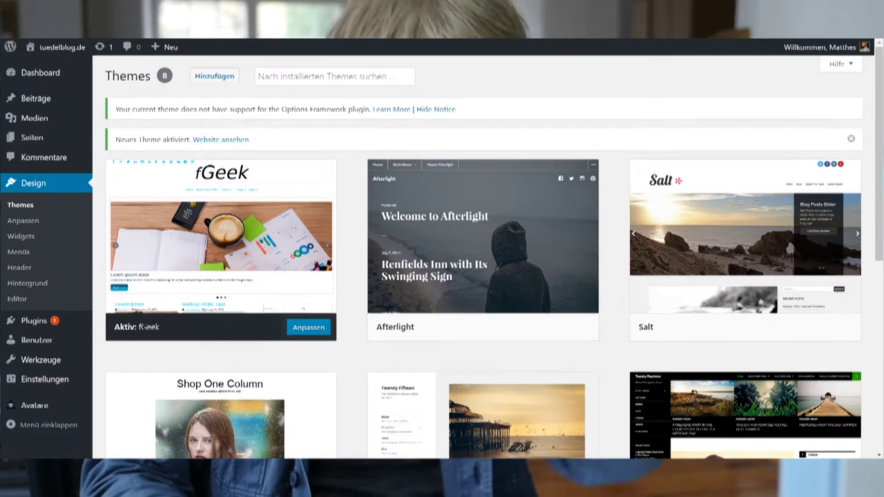
pyautogui.moveTo(40, 322)
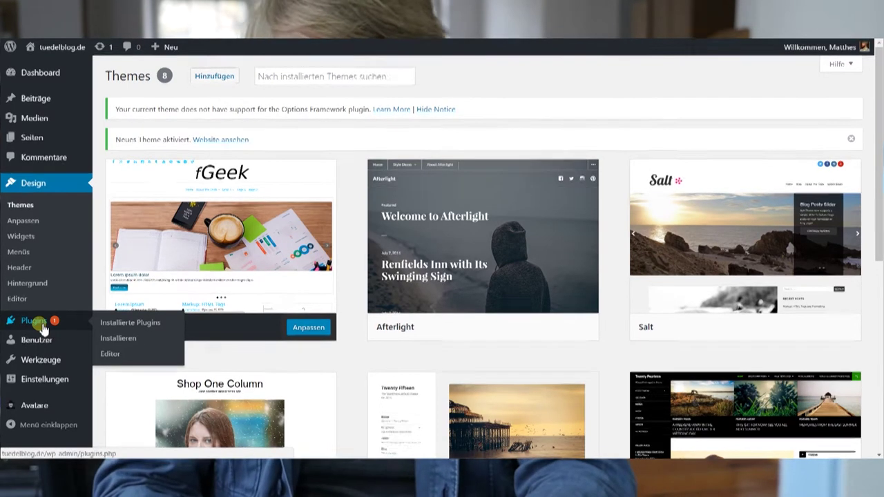
# Open Installierte Plugins and look over Akismet, bbPress, BuddyPress, Hello Dolly and Options Framework
pyautogui.click(31, 322)
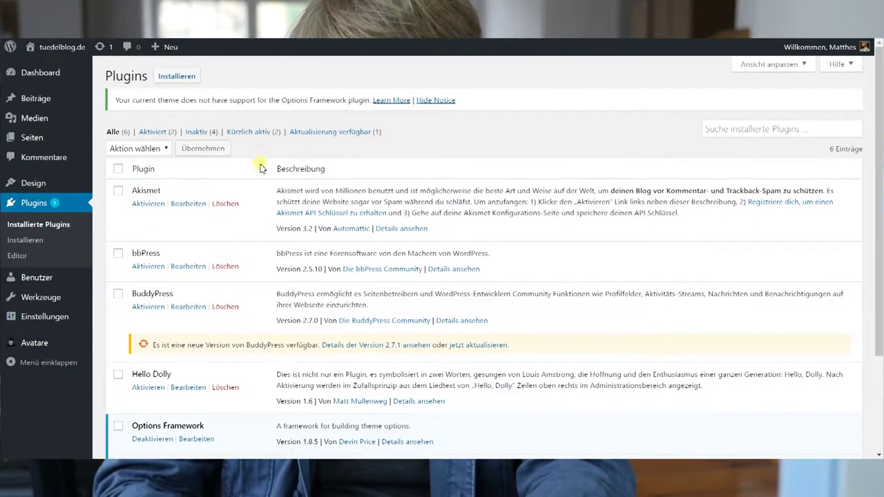
pyautogui.scroll(-2, 267, 267)
pyautogui.scroll(3, 266, 266)
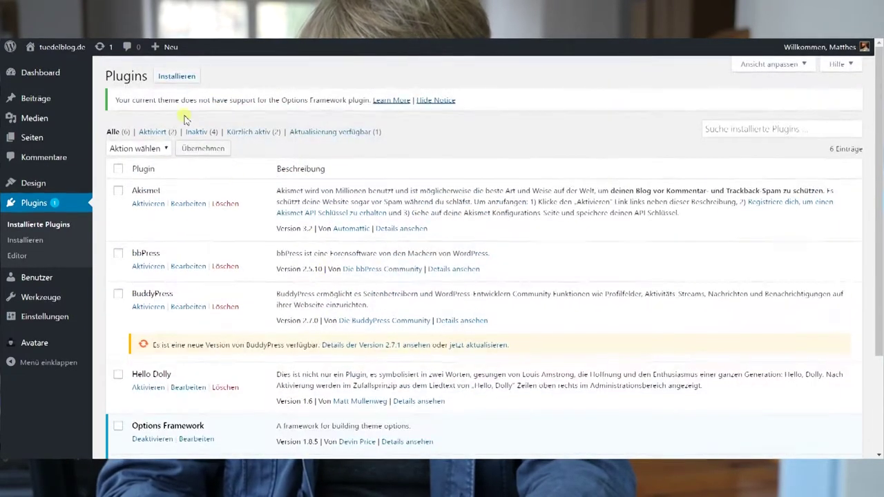
# Open the add-plugins page and browse featured plugins like Jetpack, Akismet and bbPress
pyautogui.click(177, 77)
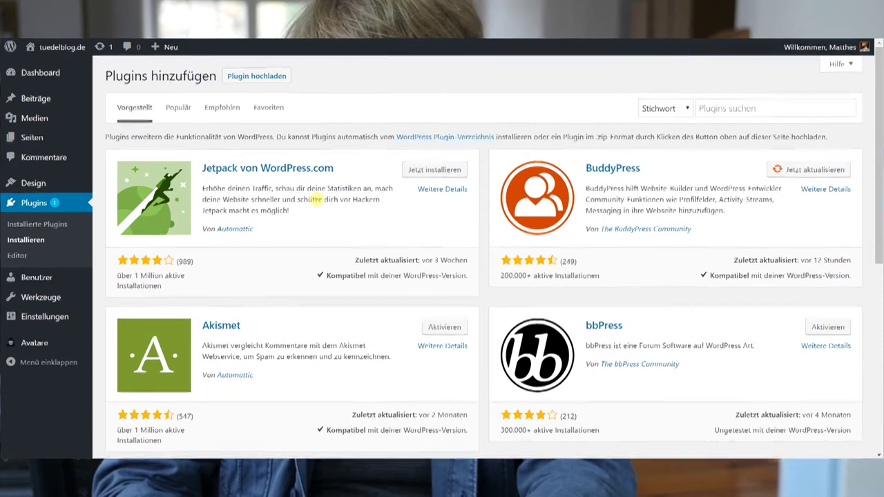
pyautogui.scroll(-1, 326, 245)
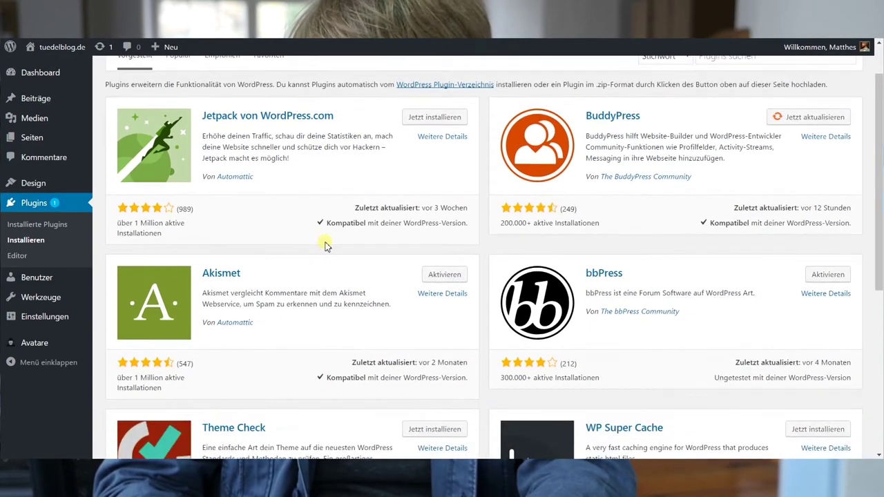
pyautogui.scroll(-6, 326, 245)
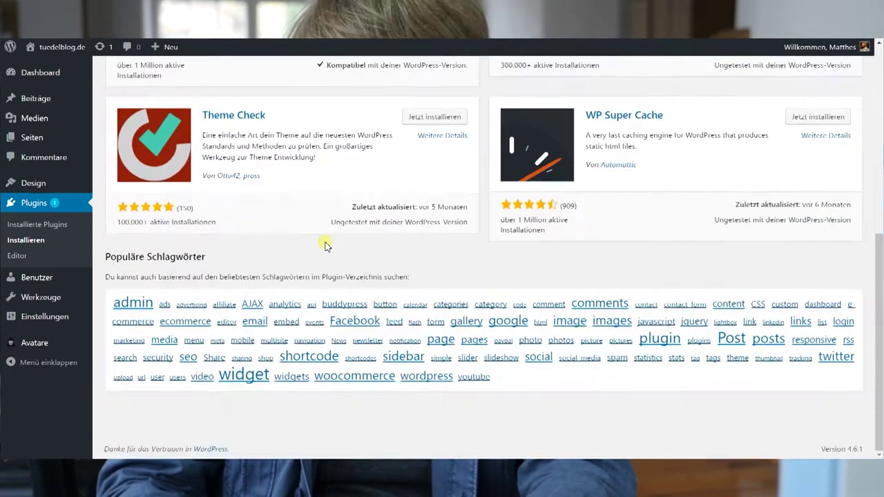
pyautogui.scroll(7, 326, 245)
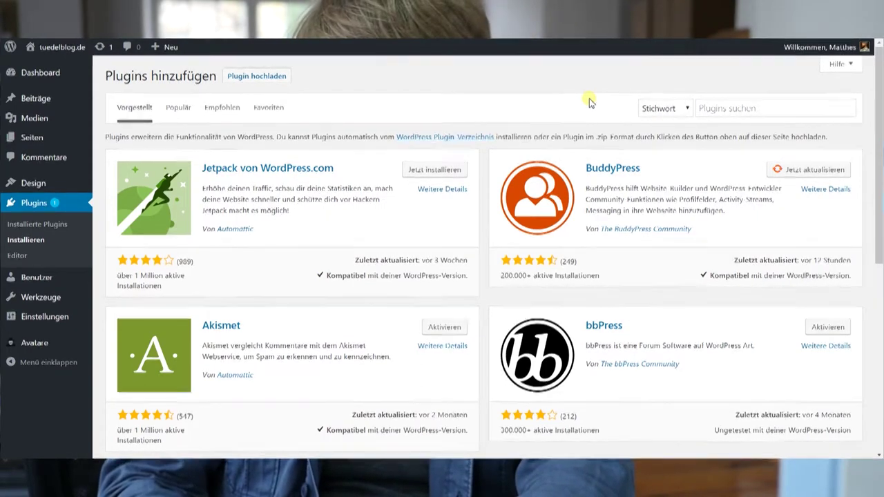
# Search the plugin directory for 'classified' and scroll through the 89 results
pyautogui.click(751, 109)
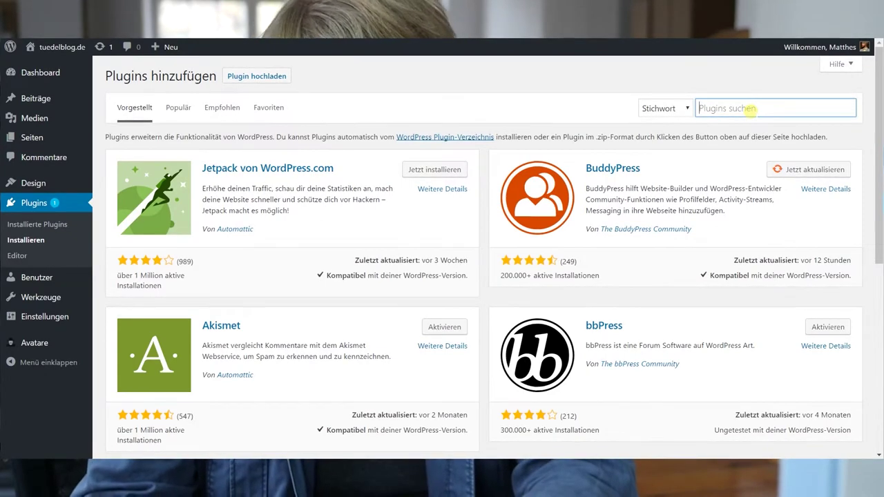
pyautogui.write('class')
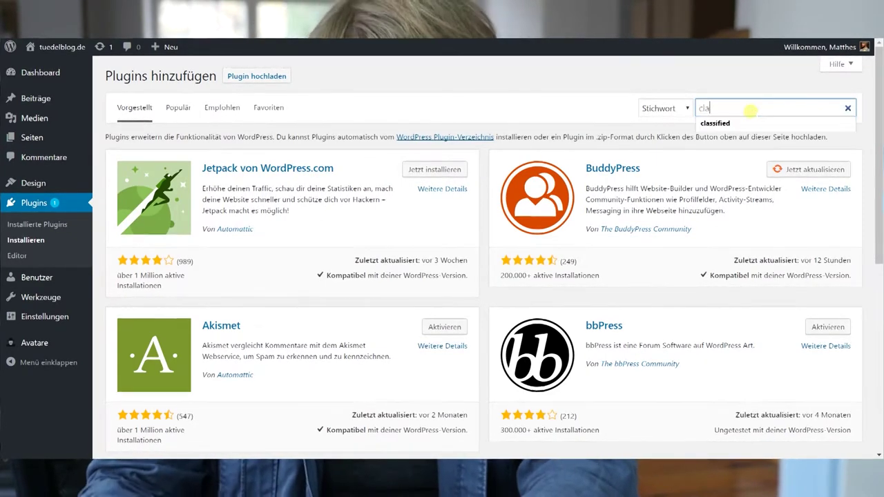
pyautogui.press('Down')
pyautogui.press('Return')
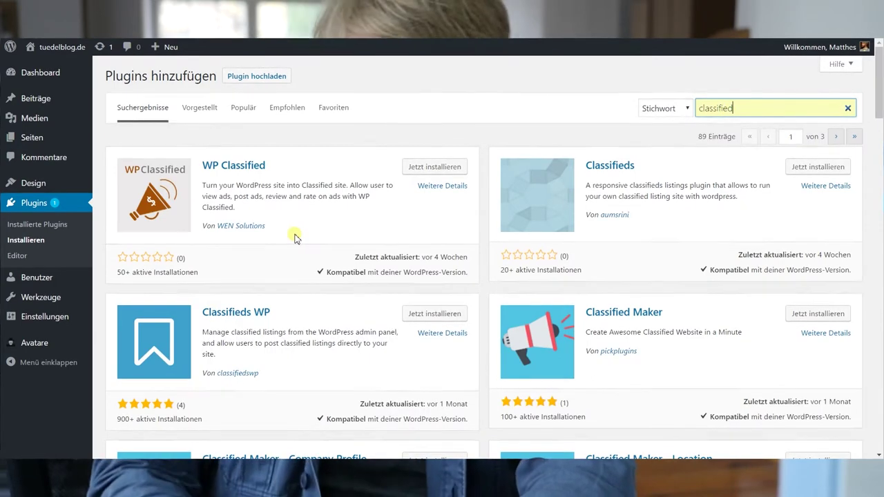
pyautogui.scroll(-3, 294, 238)
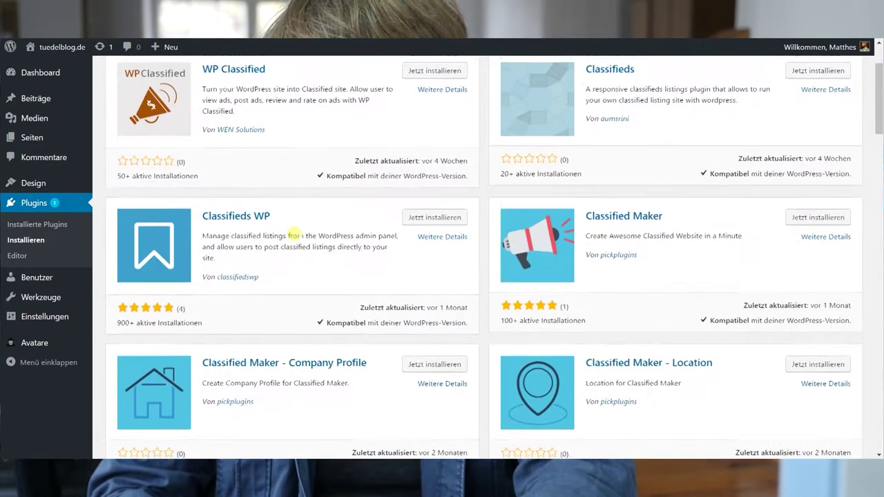
pyautogui.moveTo(880, 126); pyautogui.dragTo(880, 81)
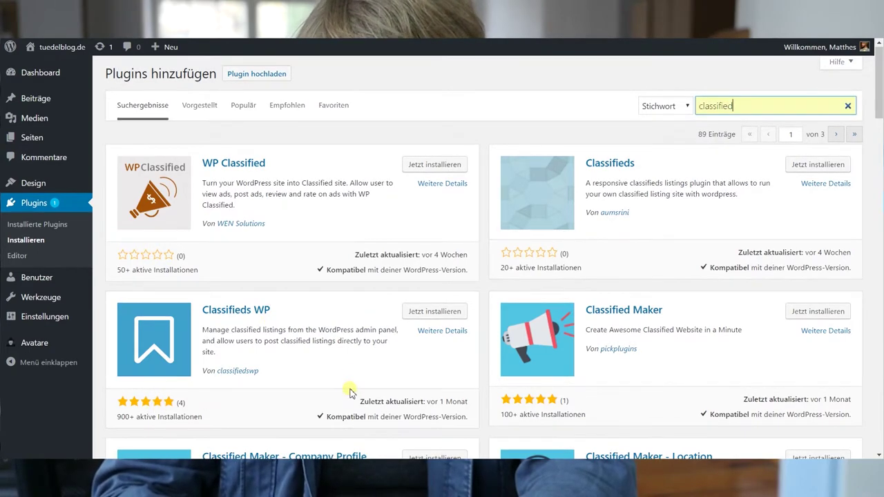
# Open the Classifieds WP plugin details and look over its version 1.2 description and features
pyautogui.click(238, 311)
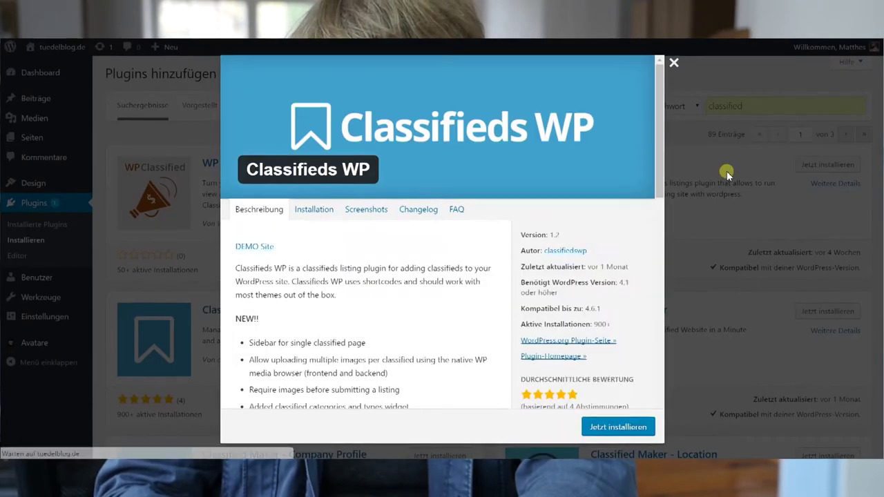
pyautogui.scroll(-3, 432, 339)
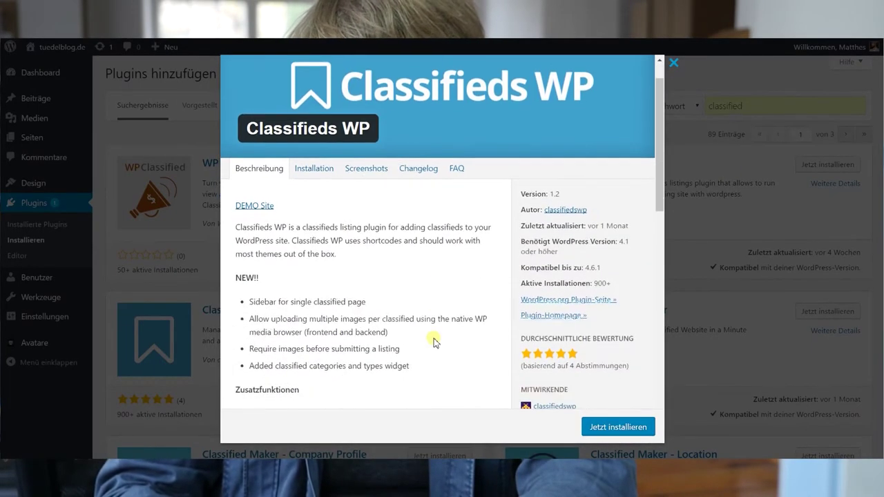
pyautogui.scroll(2, 435, 341)
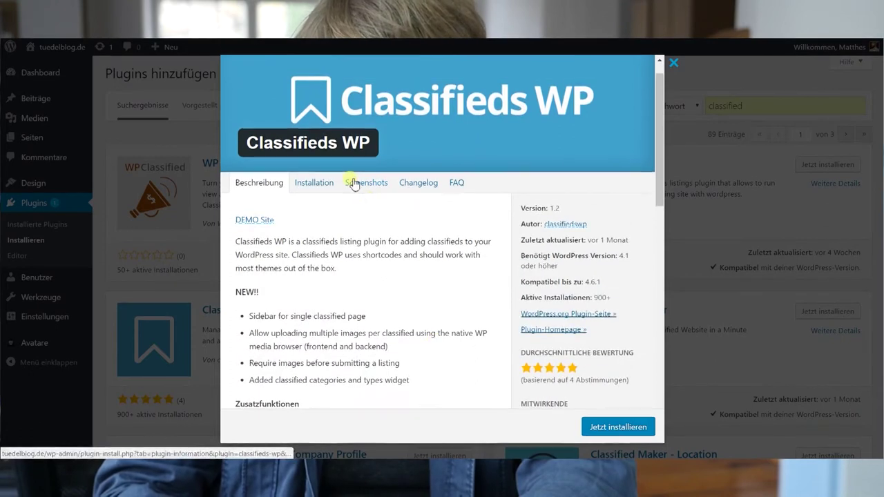
# Visit the Classifieds WP demo site and browse its coffee machine and coffee drink listings
pyautogui.click(253, 221)
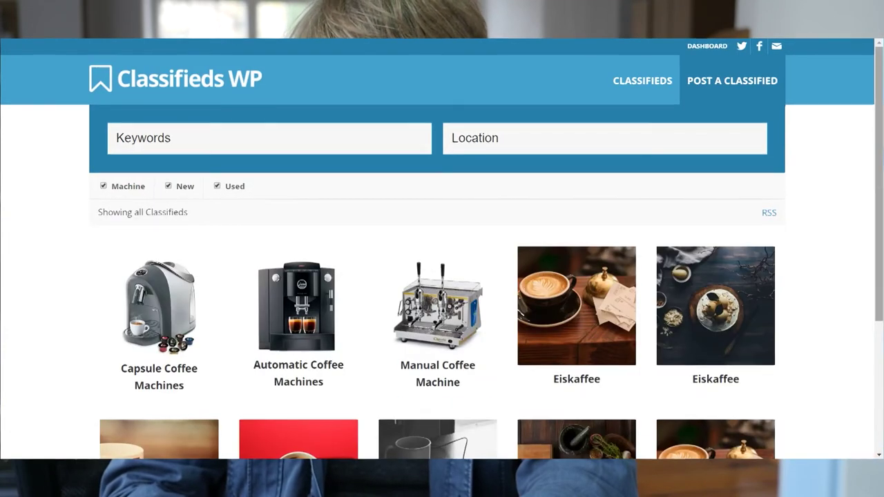
pyautogui.scroll(-3, 442, 248)
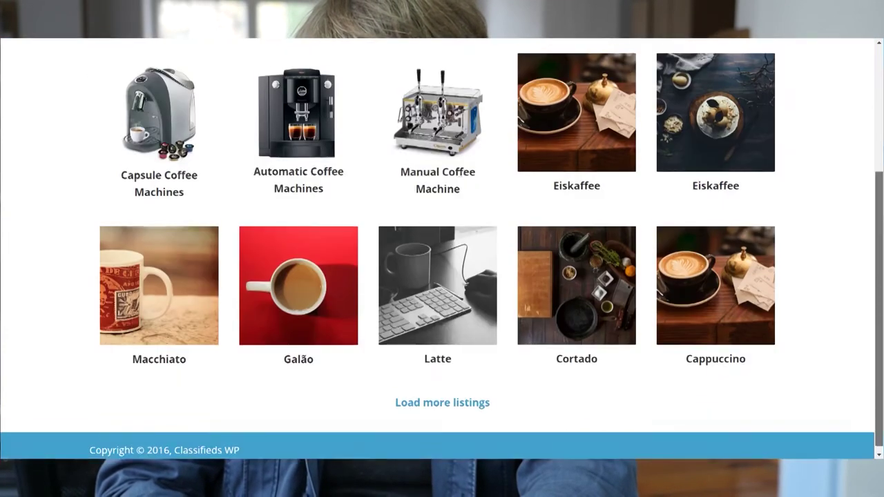
pyautogui.scroll(3, 442, 249)
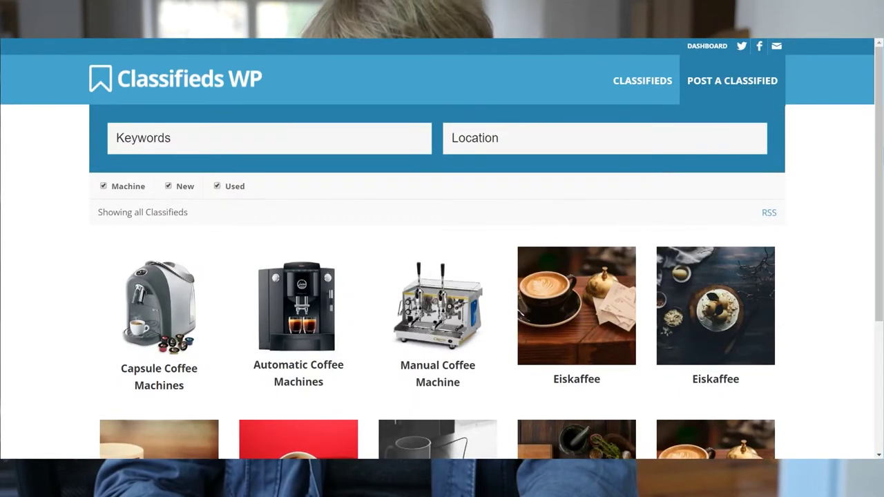
# Close the demo site tab, then install and activate Classifieds WP to reach its setup wizard
pyautogui.hotkey('ctrl', 'w')
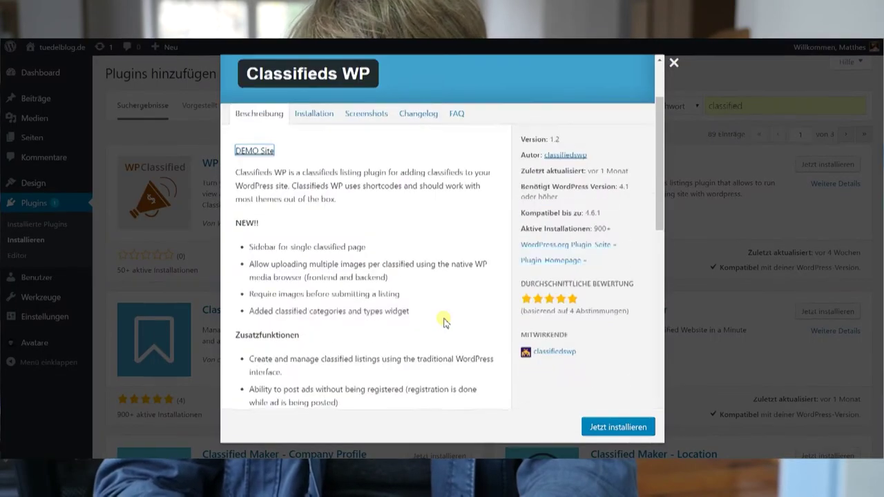
pyautogui.click(618, 426)
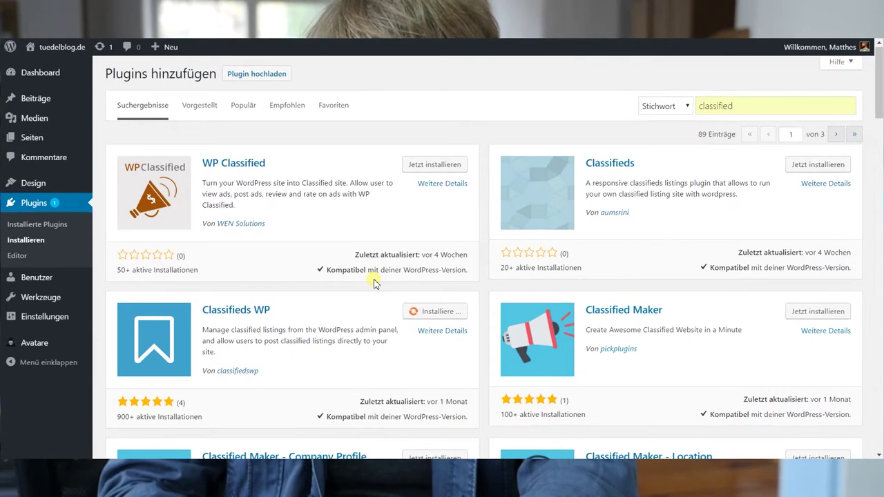
pyautogui.scroll(-1, 425, 310)
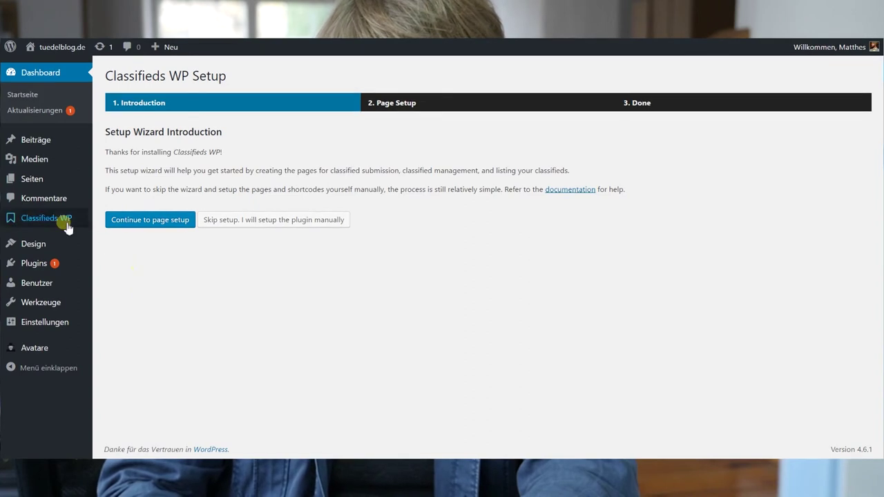
# Open All Classifieds from the Classifieds WP sidebar menu, showing no classifieds yet
pyautogui.moveTo(40, 217)
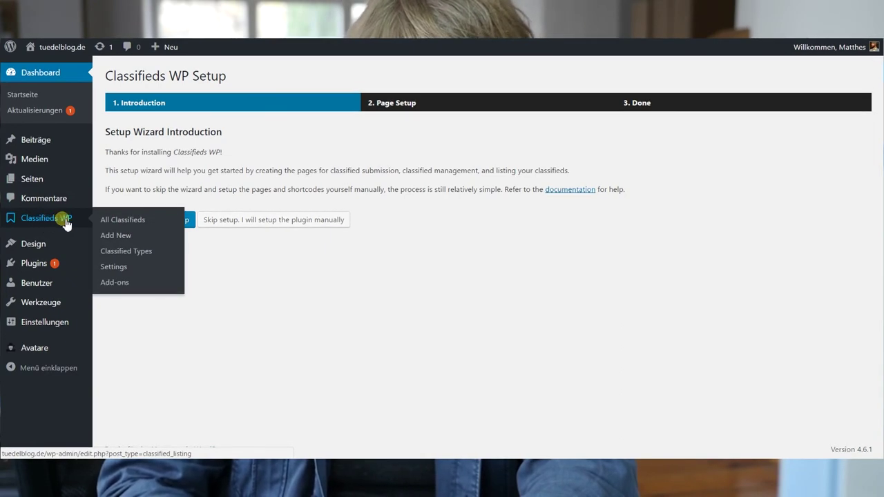
pyautogui.click(48, 225)
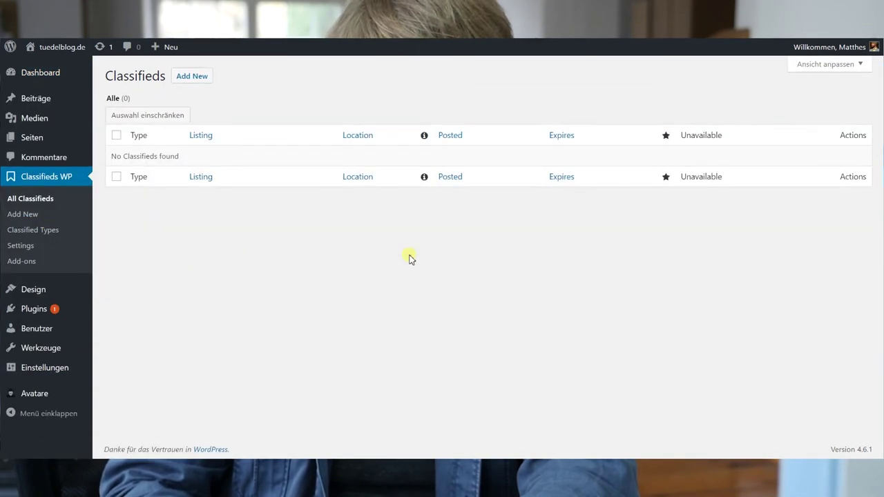